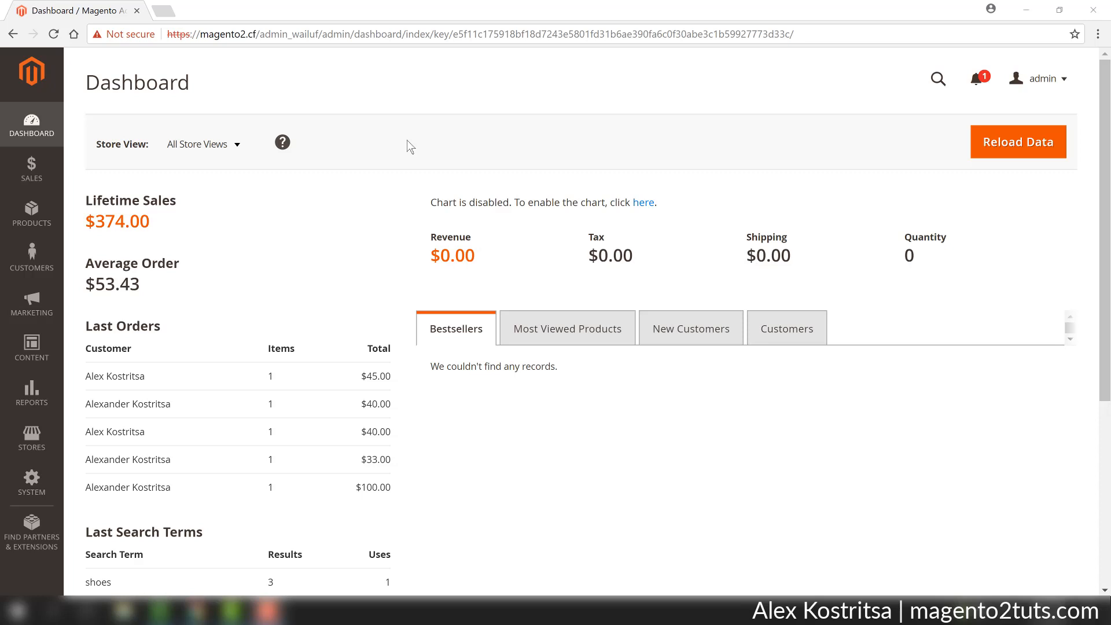
# Open the store configuration's Newsletter settings under Customers and review the subscription options.
pyautogui.click(16, 447)
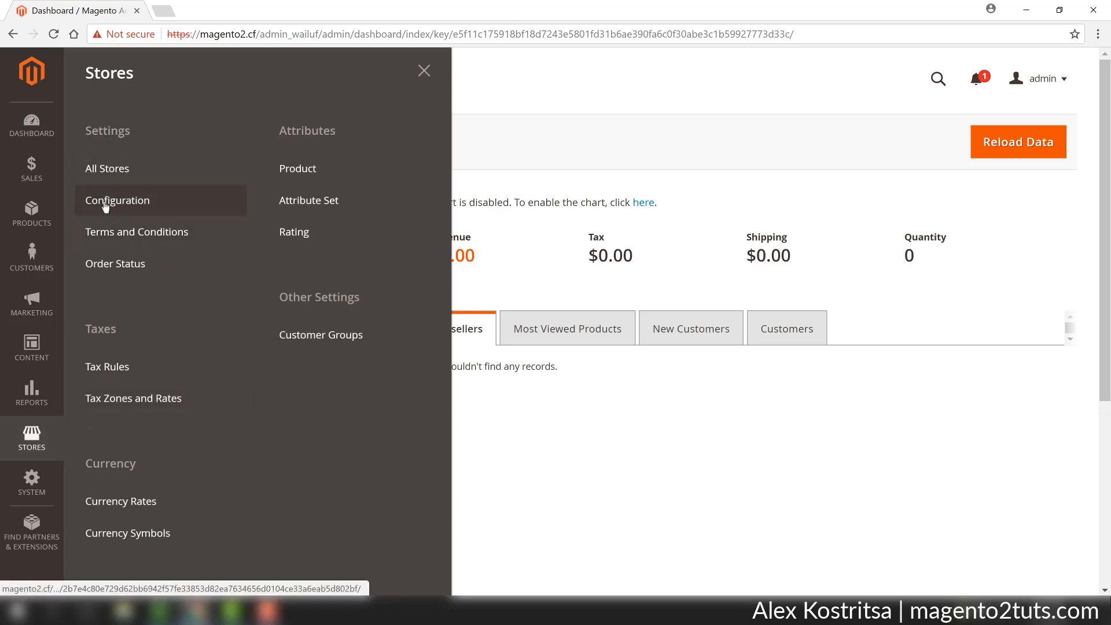
pyautogui.click(125, 206)
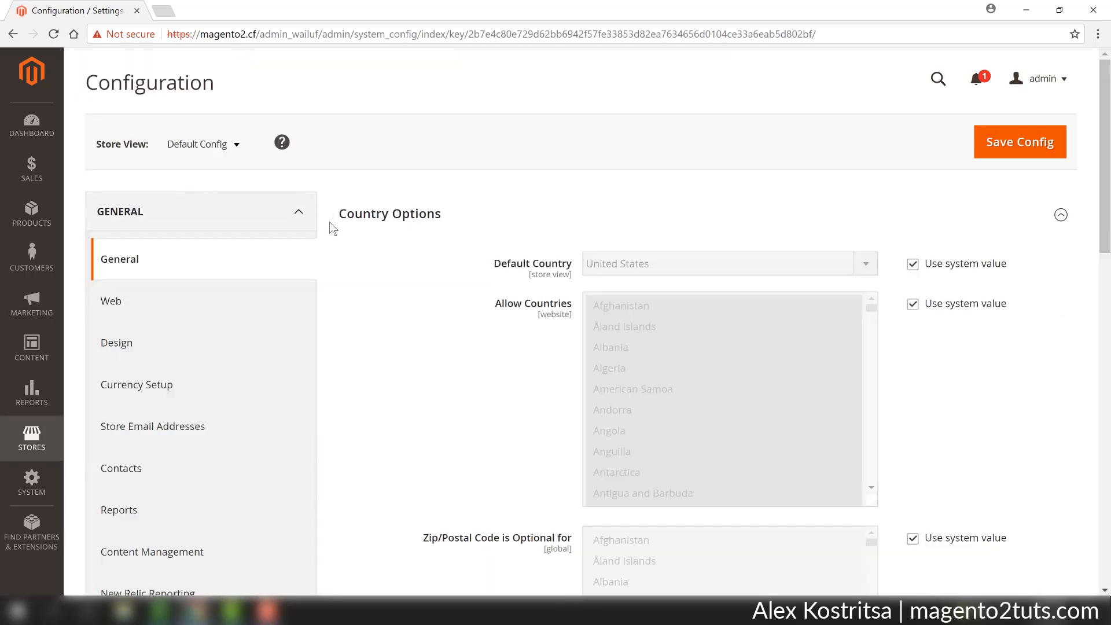
pyautogui.scroll(-5, 335, 265)
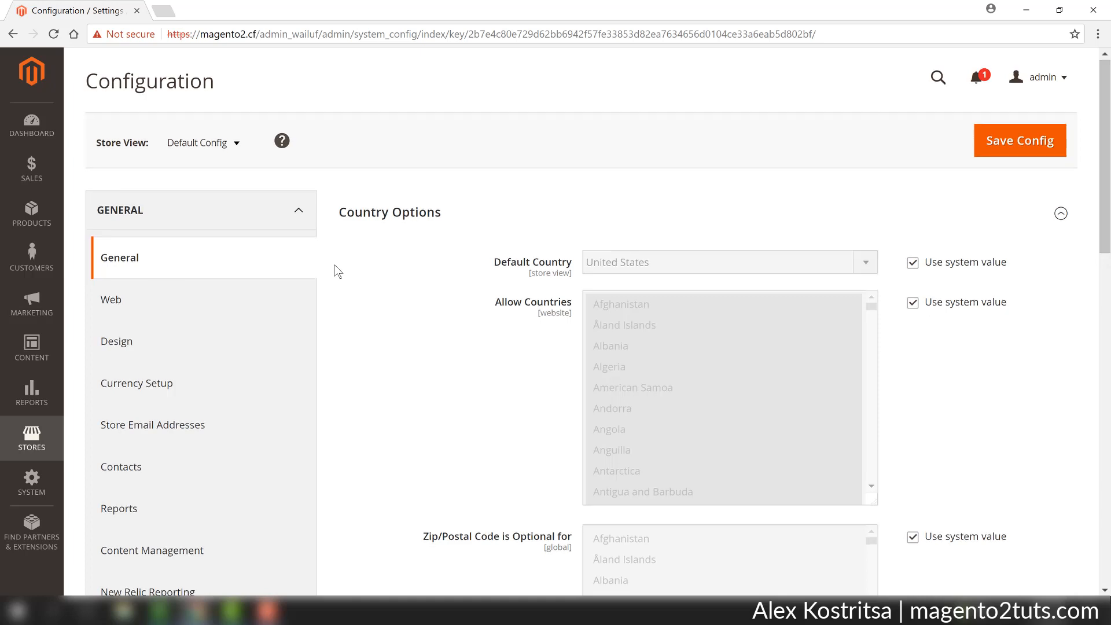
pyautogui.scroll(-1, 334, 265)
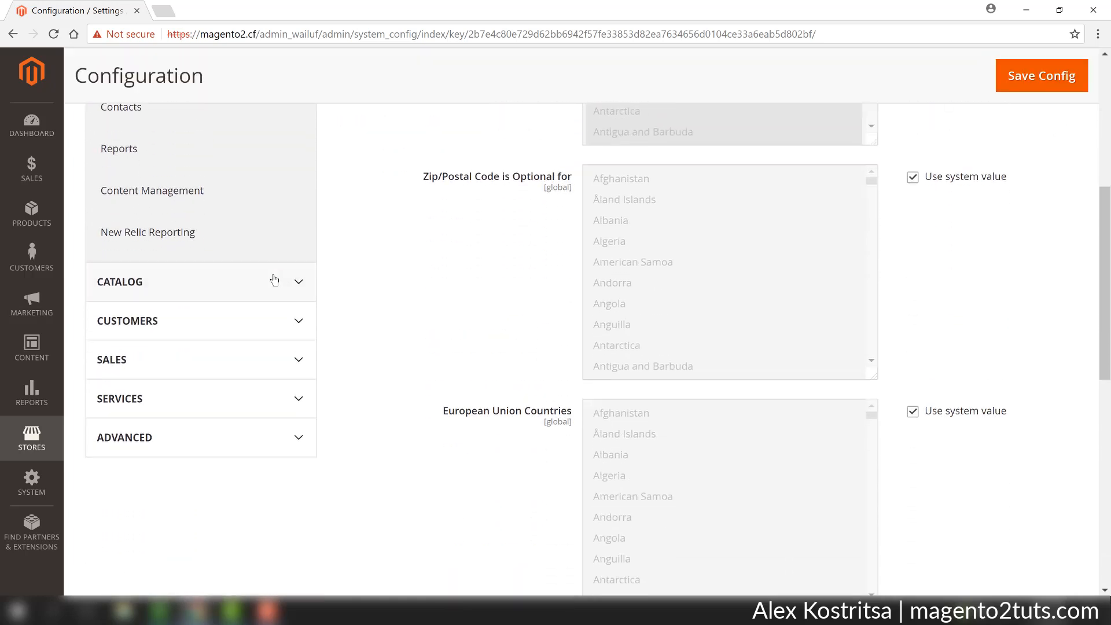
pyautogui.click(193, 324)
pyautogui.scroll(-1, 363, 319)
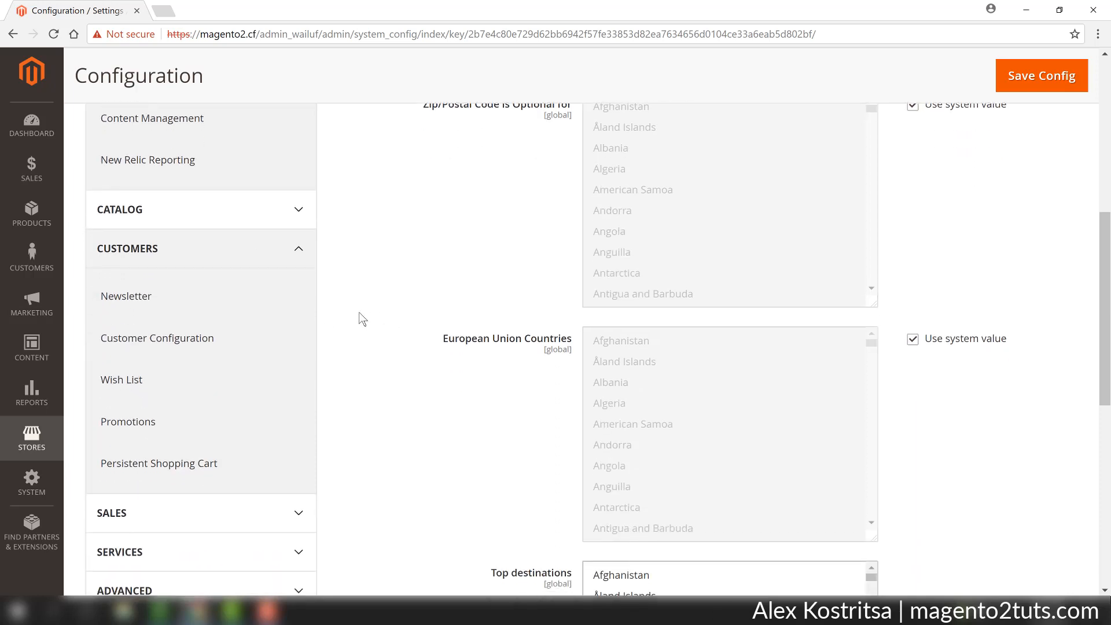
pyautogui.click(204, 307)
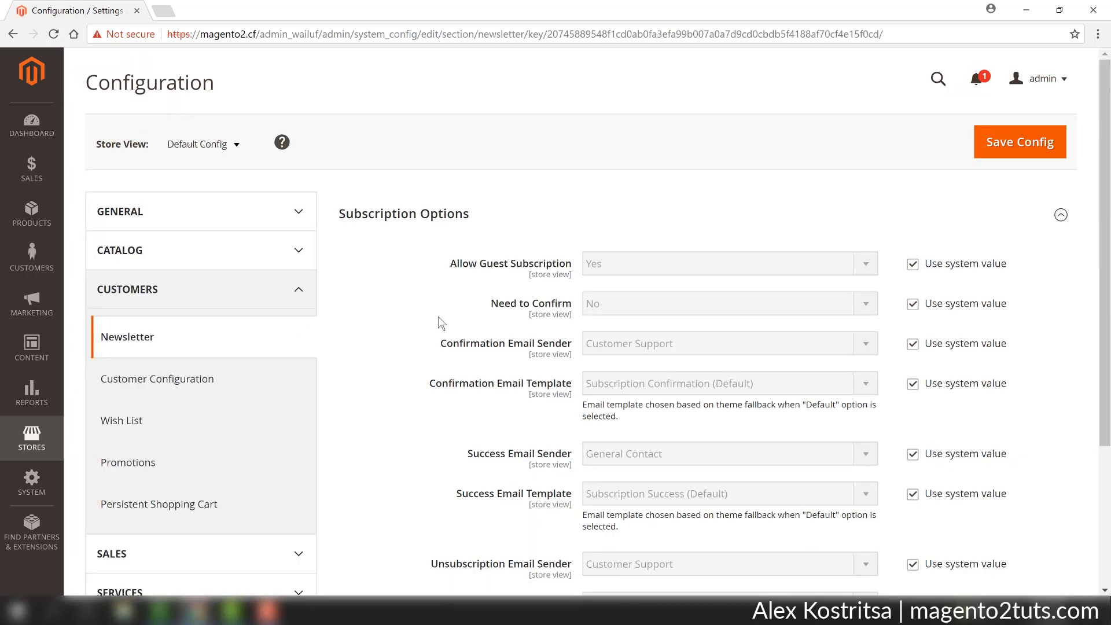
pyautogui.scroll(-1, 438, 317)
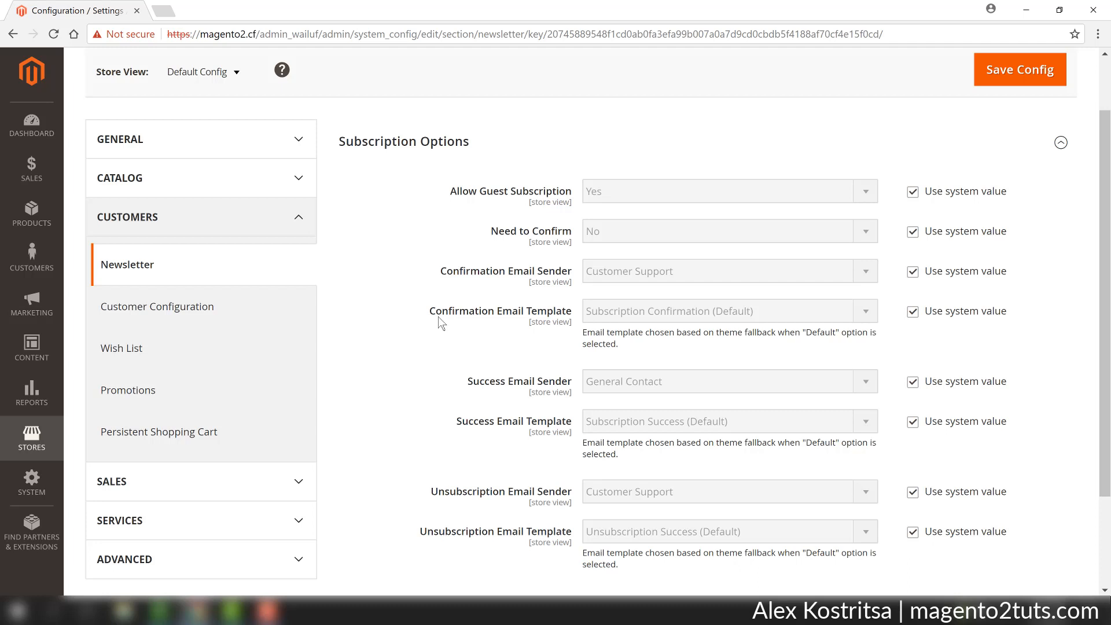
pyautogui.scroll(-2, 439, 317)
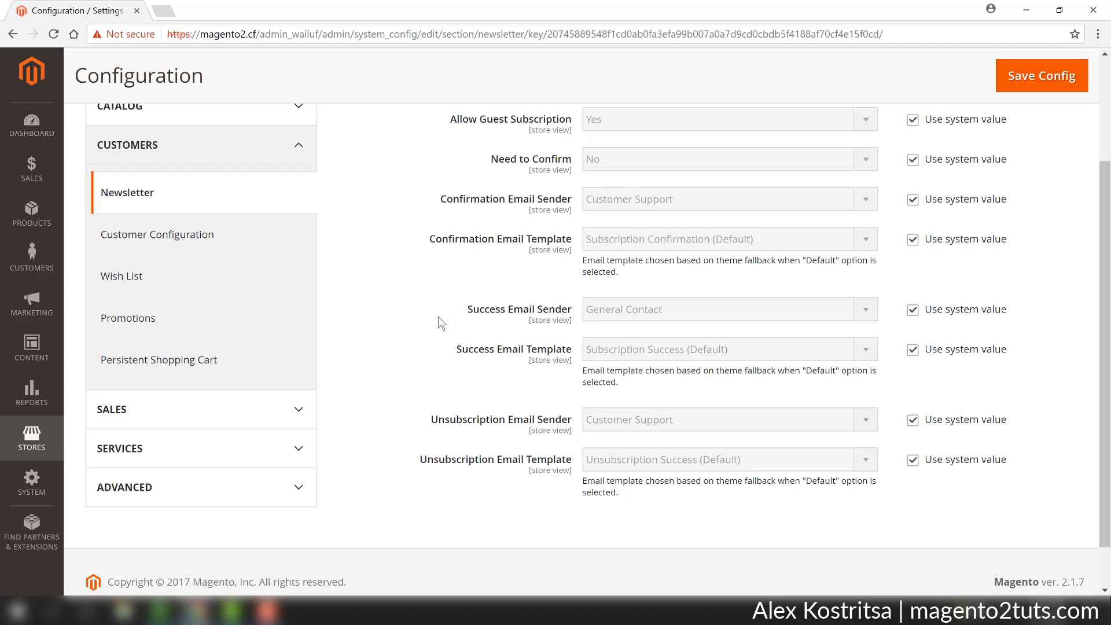
# Open the newsletter templates list and start adding a new template.
pyautogui.click(39, 314)
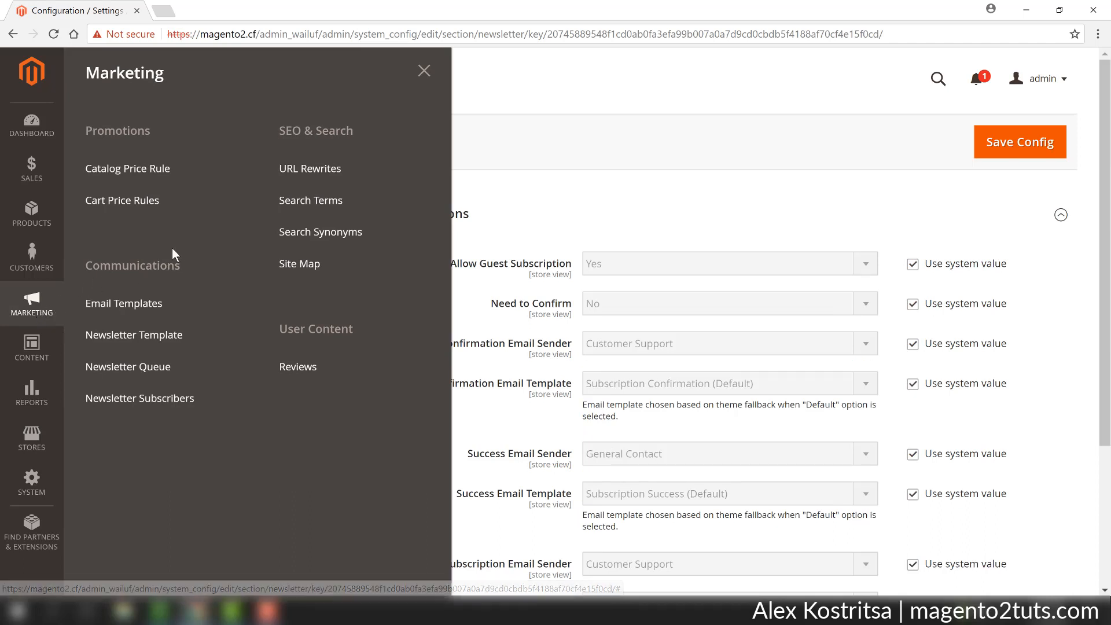
pyautogui.click(119, 341)
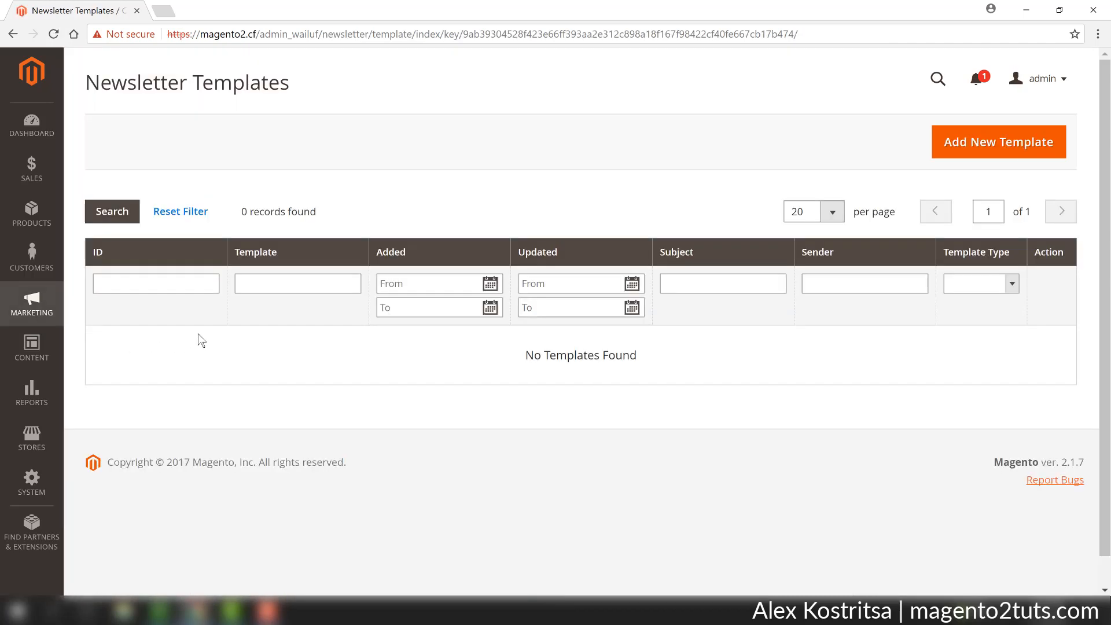
pyautogui.click(978, 145)
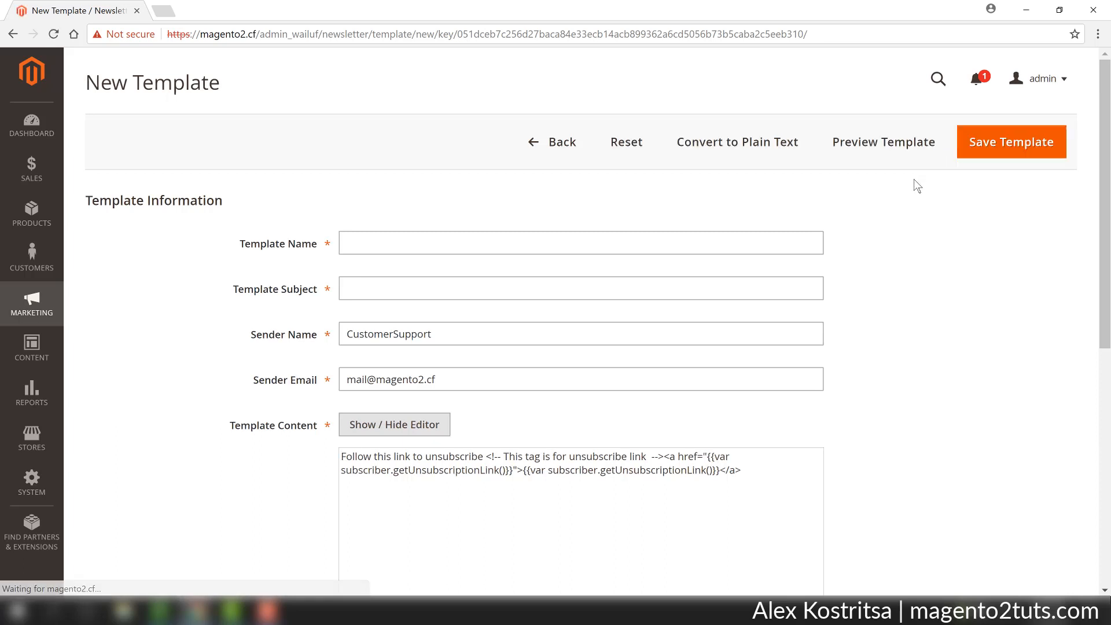
# Name the new template Blackfriday sales and select the name to copy it.
pyautogui.scroll(-1, 875, 224)
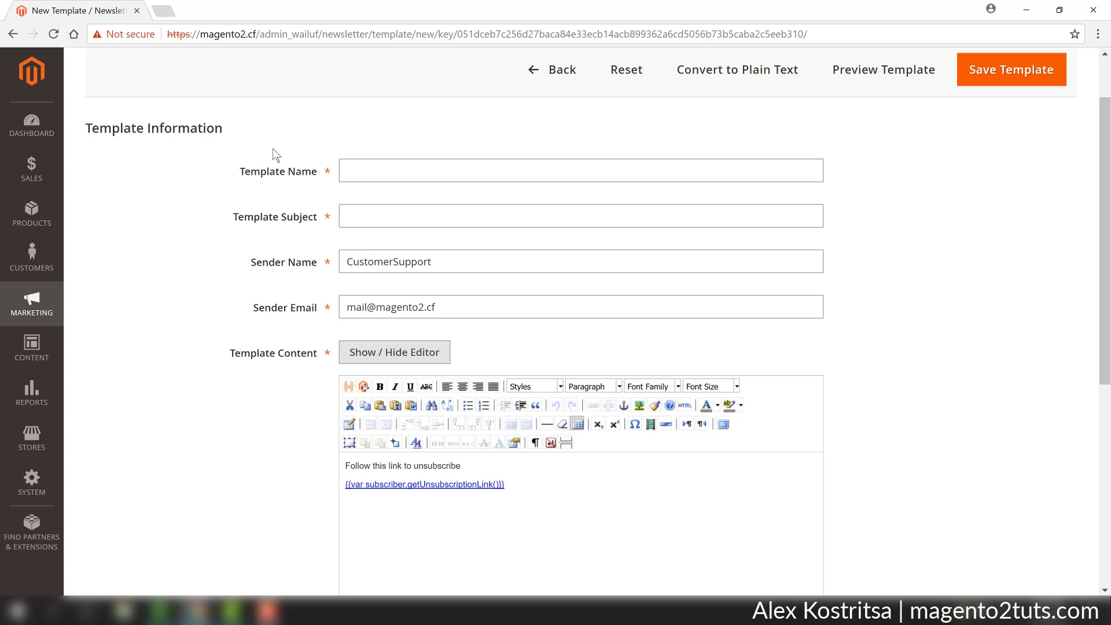
pyautogui.click(393, 171)
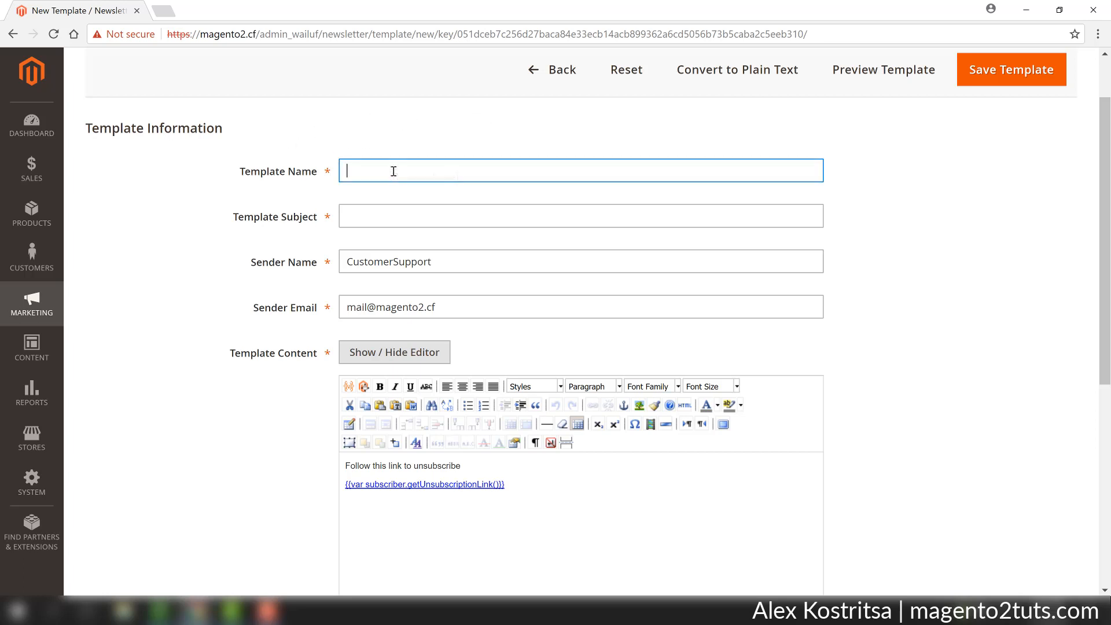
pyautogui.write('Blackfriday sales')
pyautogui.tripleClick(395, 172)
pyautogui.hotkey('ctrl', 'c')
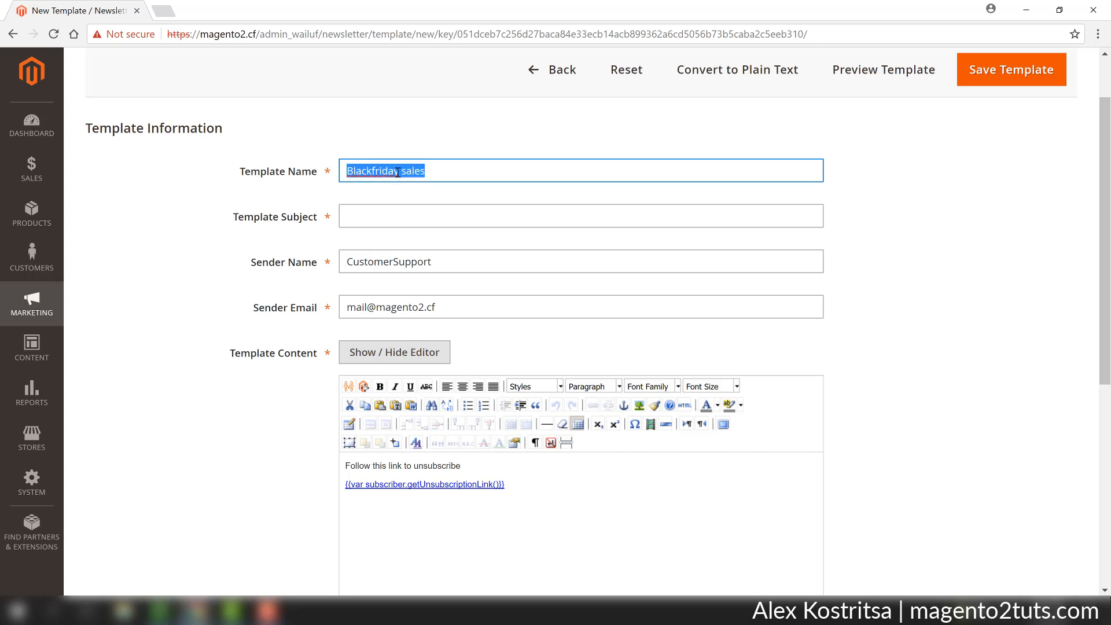
# Paste Blackfriday sales as the template subject.
pyautogui.click(392, 220)
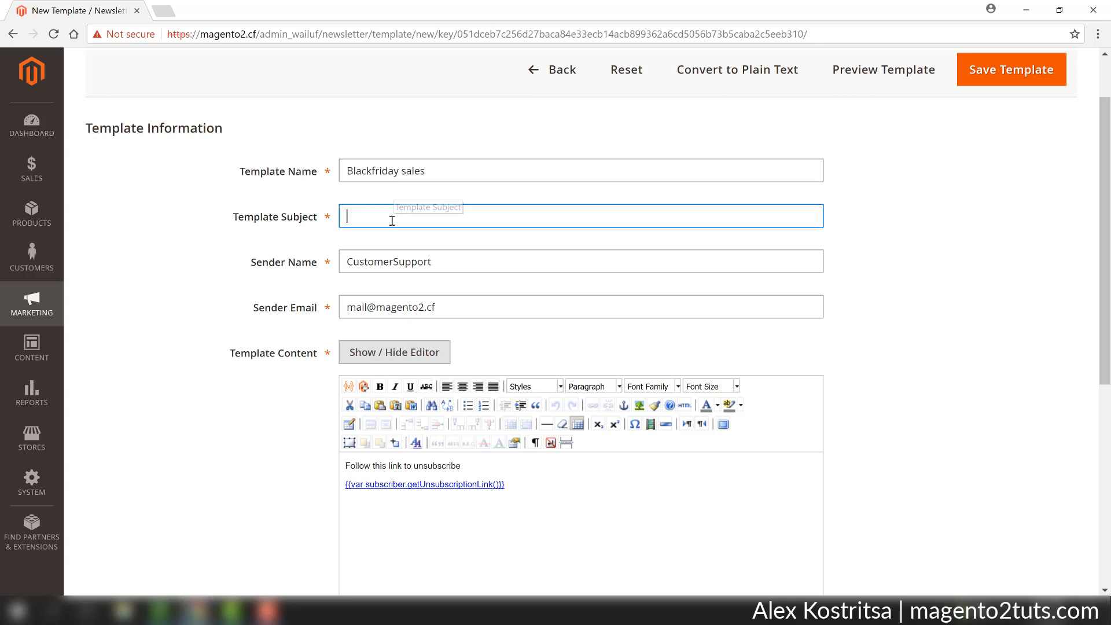
pyautogui.hotkey('ctrl', 'v')
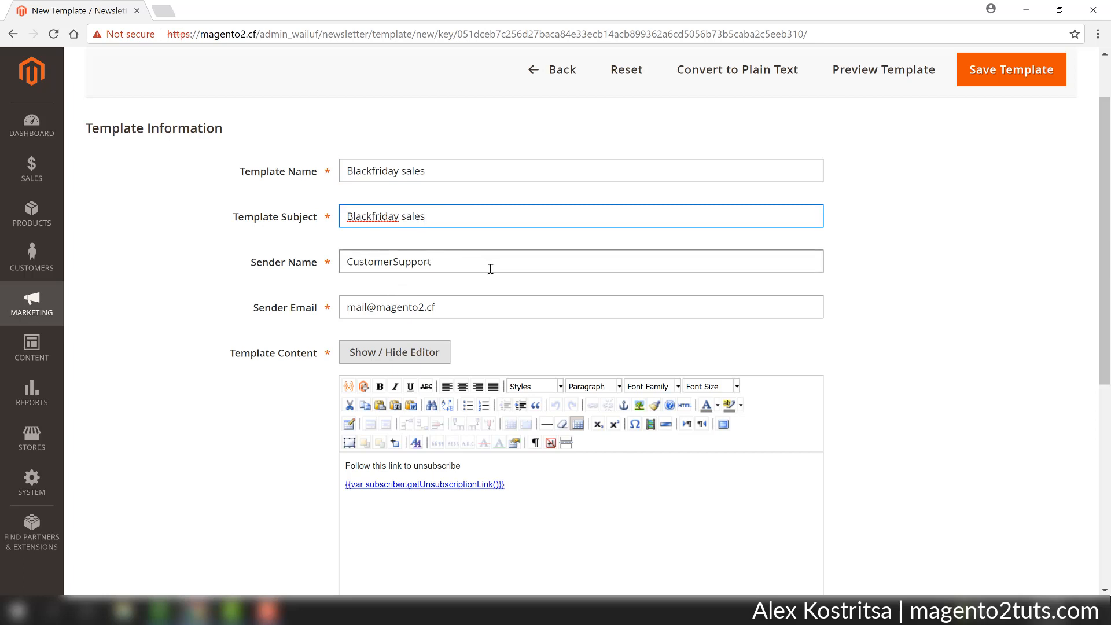
pyautogui.tripleClick(443, 268)
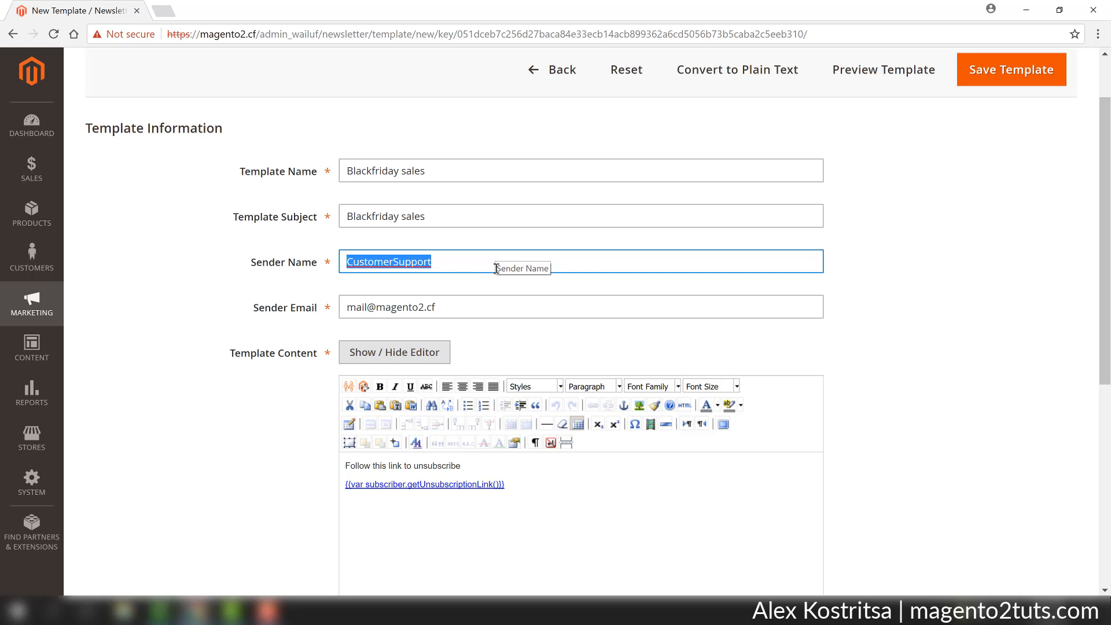
pyautogui.click(481, 306)
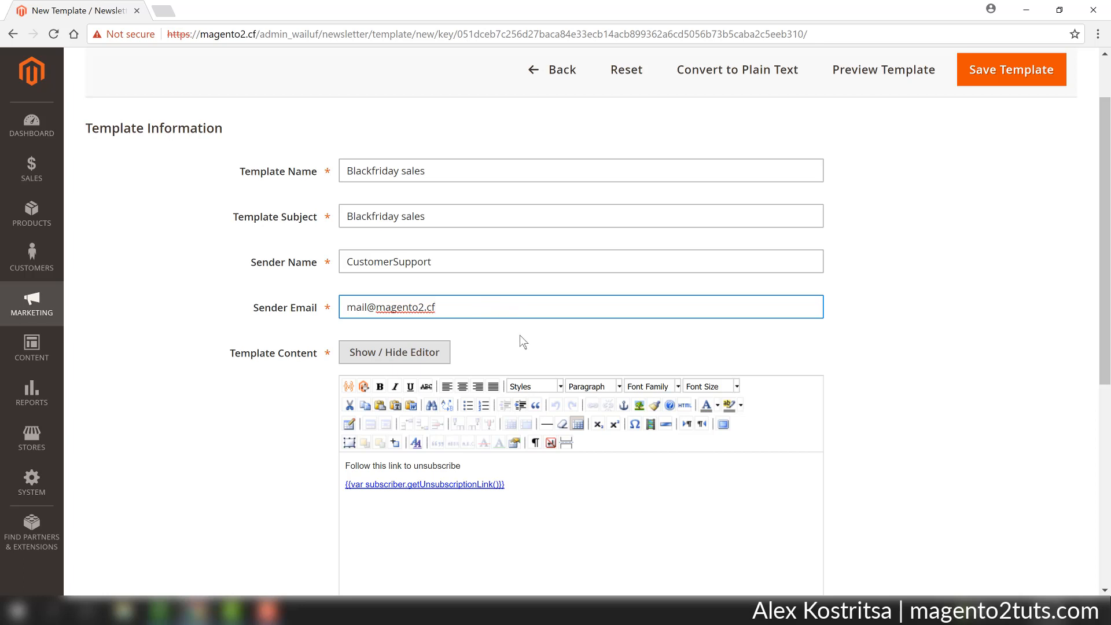
# Add a greeting line "Hello," with blank lines above the unsubscribe text in the template content.
pyautogui.scroll(-1, 509, 347)
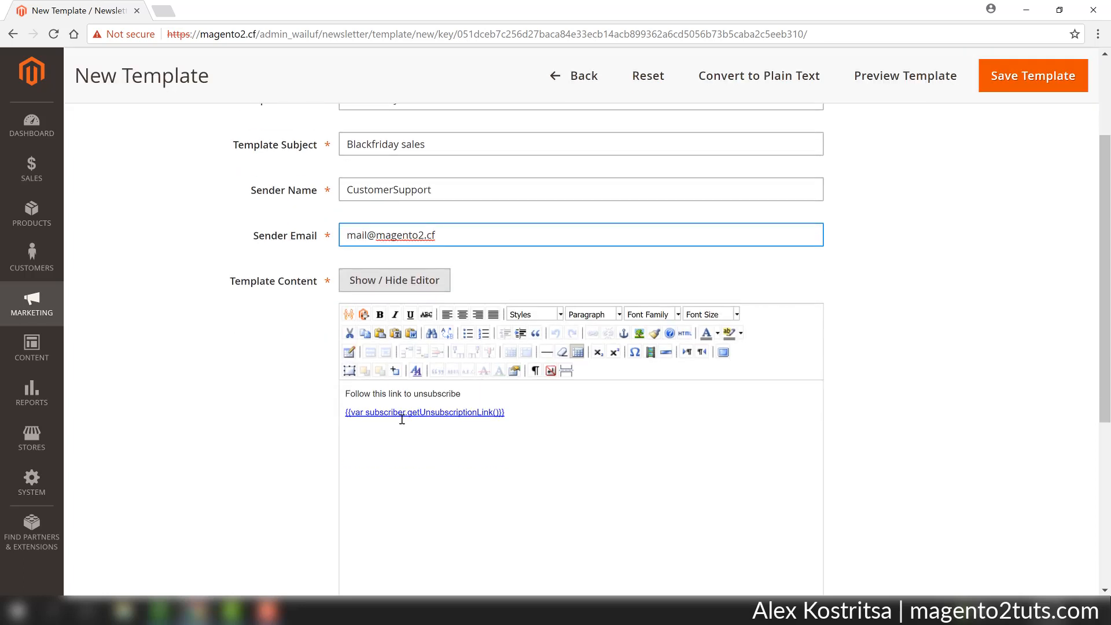
pyautogui.scroll(-3, 402, 419)
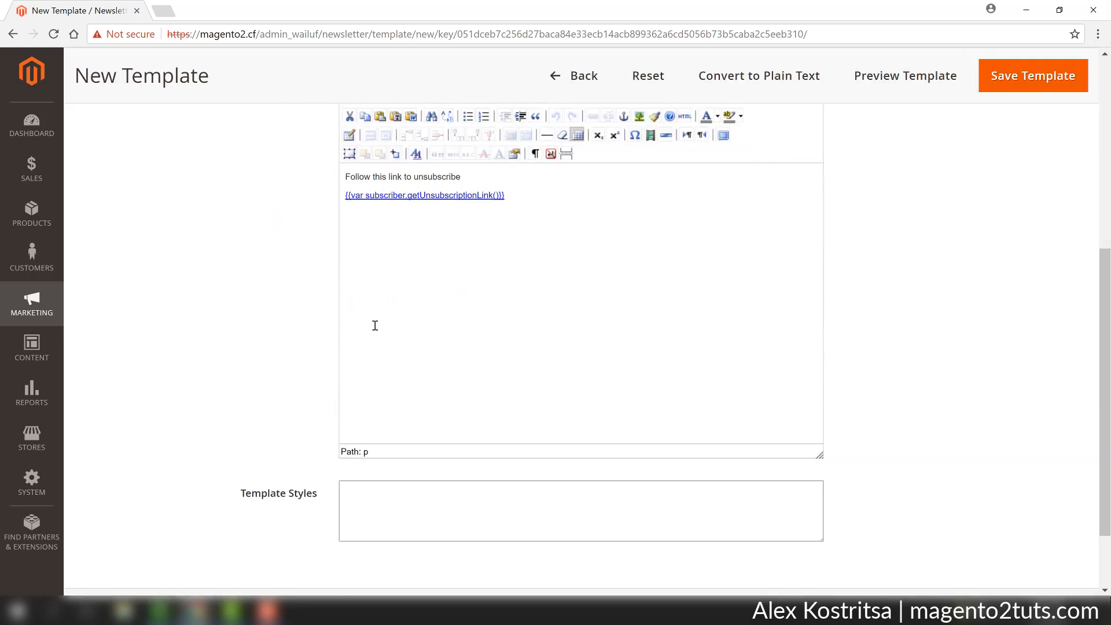
pyautogui.click(346, 177)
pyautogui.press('Return')
pyautogui.press('Return')
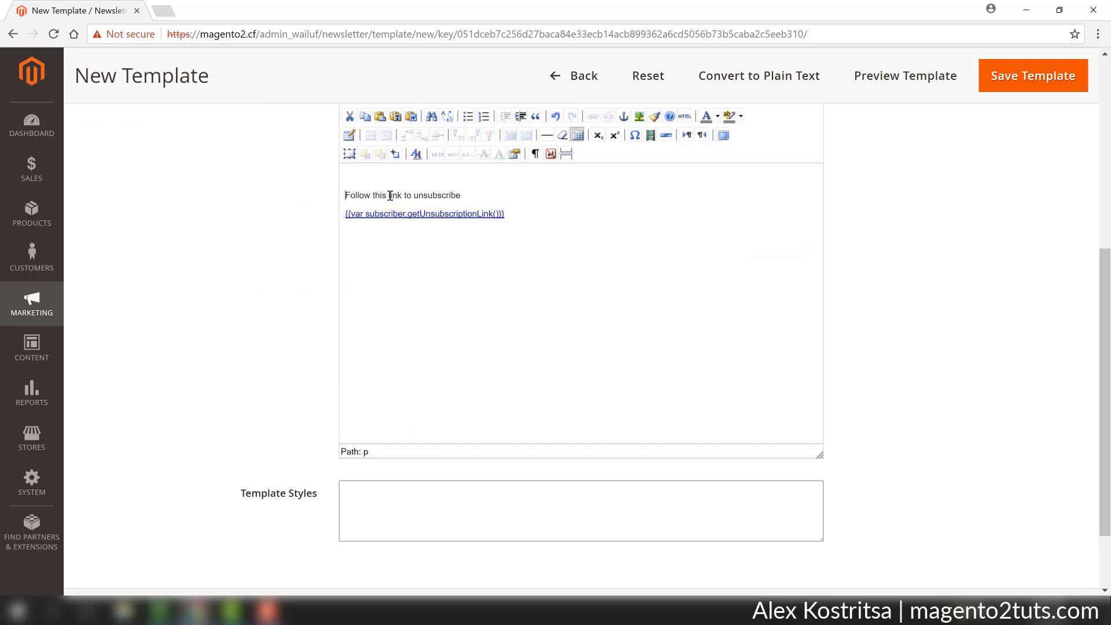
pyautogui.press('Up')
pyautogui.press('Up')
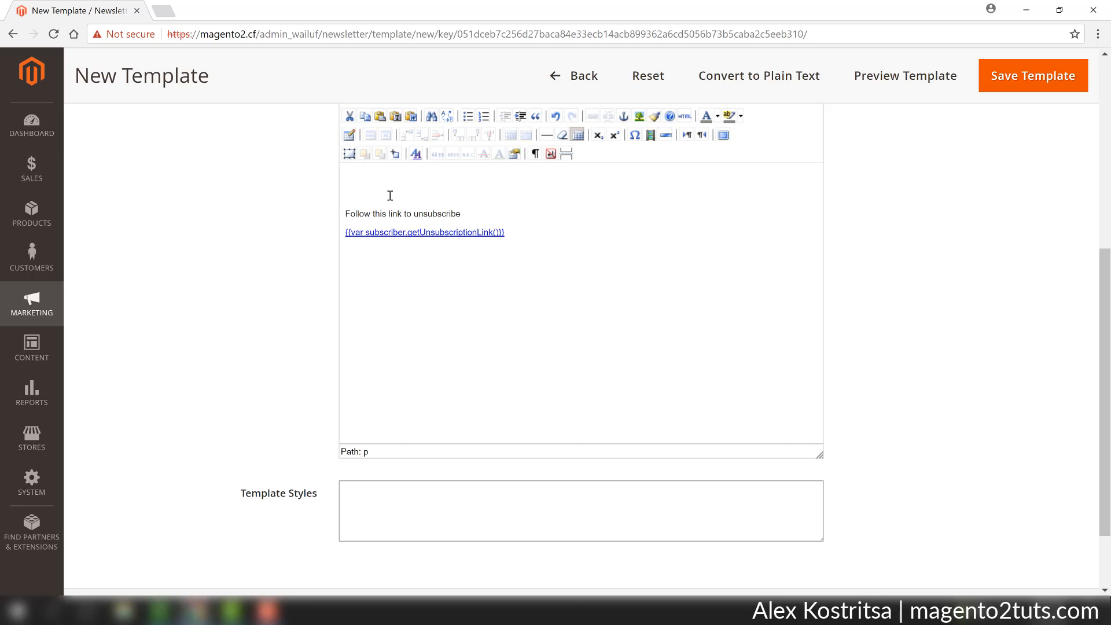
pyautogui.write('Hello,')
pyautogui.press('Return')
pyautogui.press('Return')
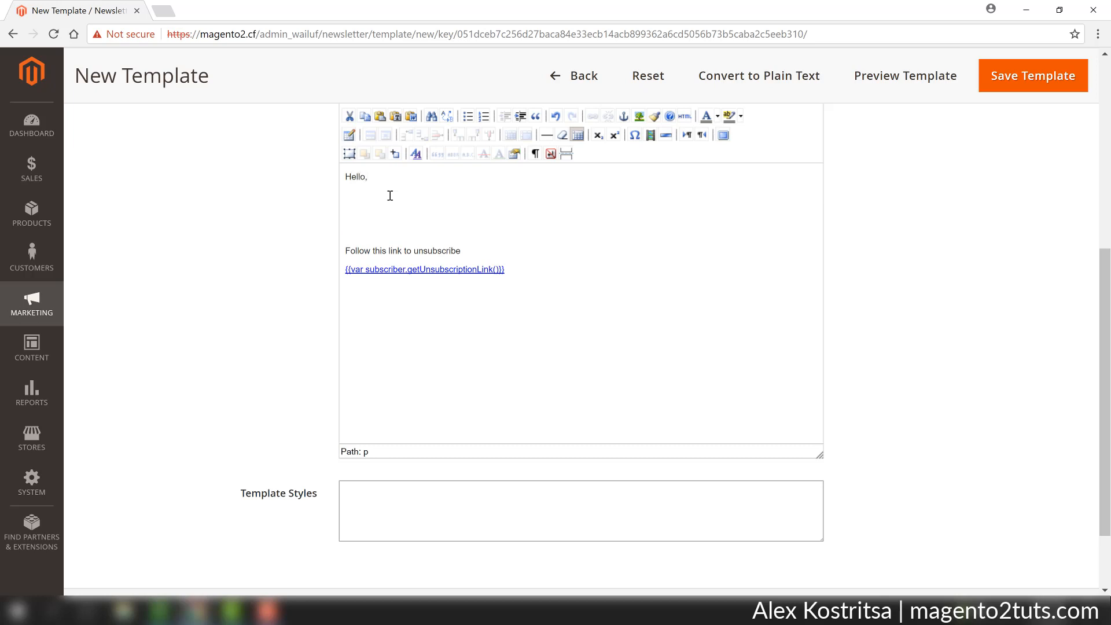
# Write the body sentence "During the upcoming Blackfriday we would liek to offer you a coupon that will save you 50%".
pyautogui.write('During the upcoming Blackfriday we would liek to ')
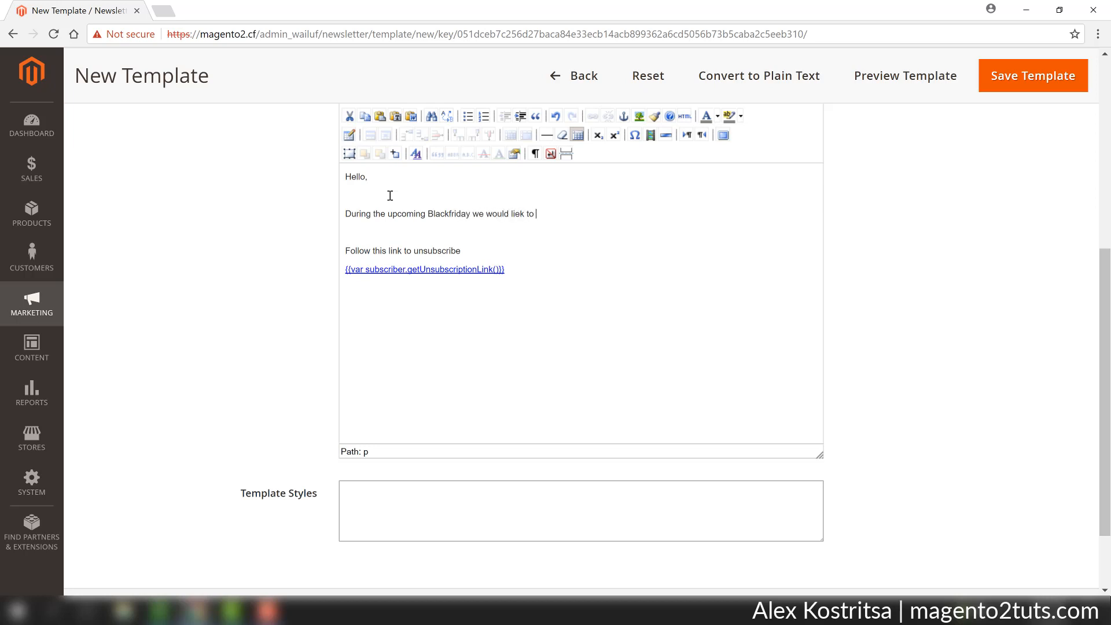
pyautogui.write('offere')
pyautogui.press('BackSpace')
pyautogui.write('you a coupon that weil')
pyautogui.press('BackSpace')
pyautogui.press('BackSpace')
pyautogui.press('BackSpace')
pyautogui.write('ill save you 50%')
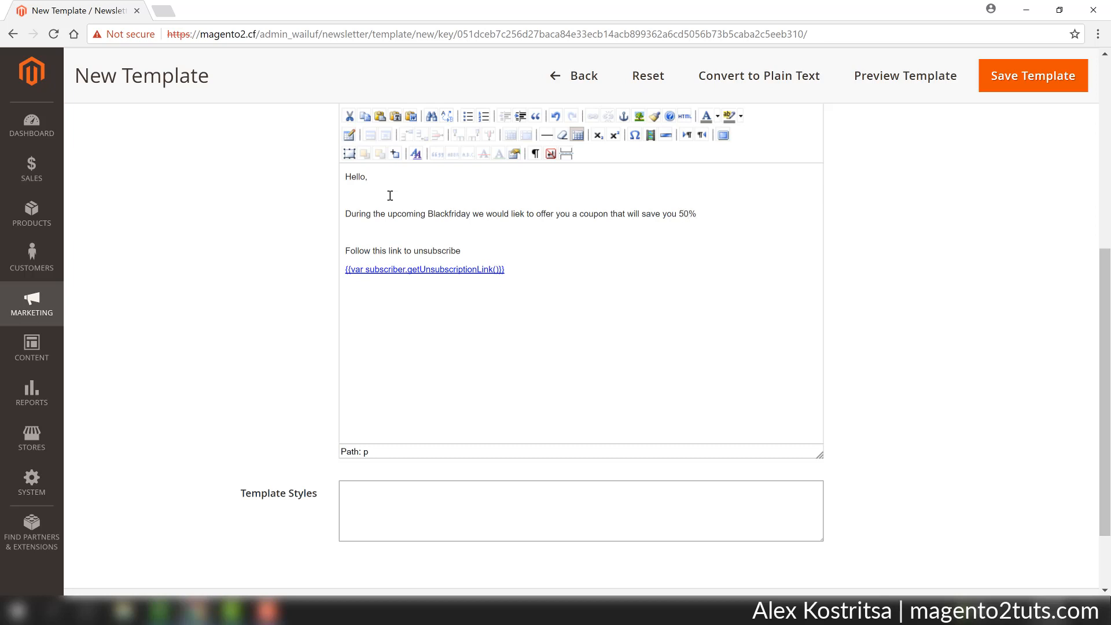
# Save the newsletter template.
pyautogui.scroll(-1, 461, 173)
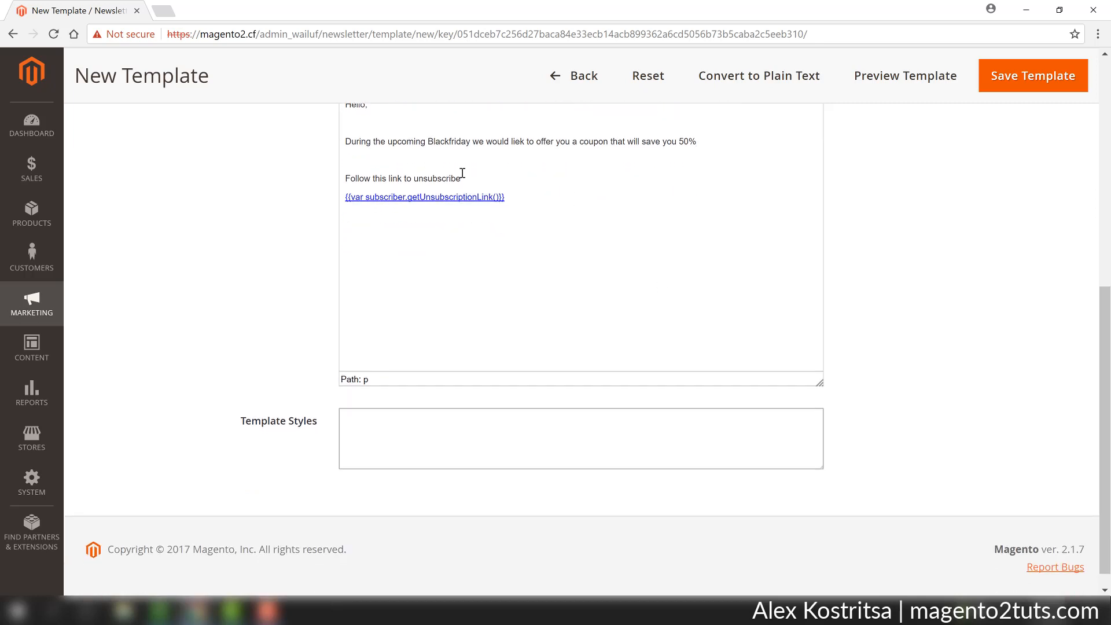
pyautogui.scroll(6, 924, 133)
pyautogui.click(1010, 69)
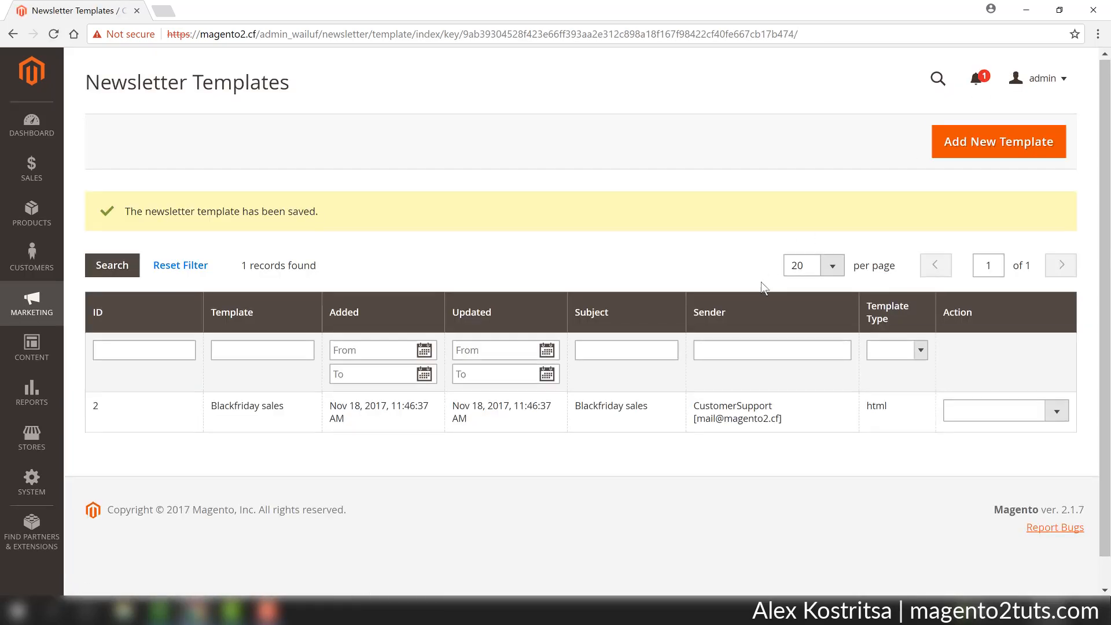
# Queue a newsletter from the Blackfriday sales template.
pyautogui.scroll(-1, 747, 286)
pyautogui.click(964, 386)
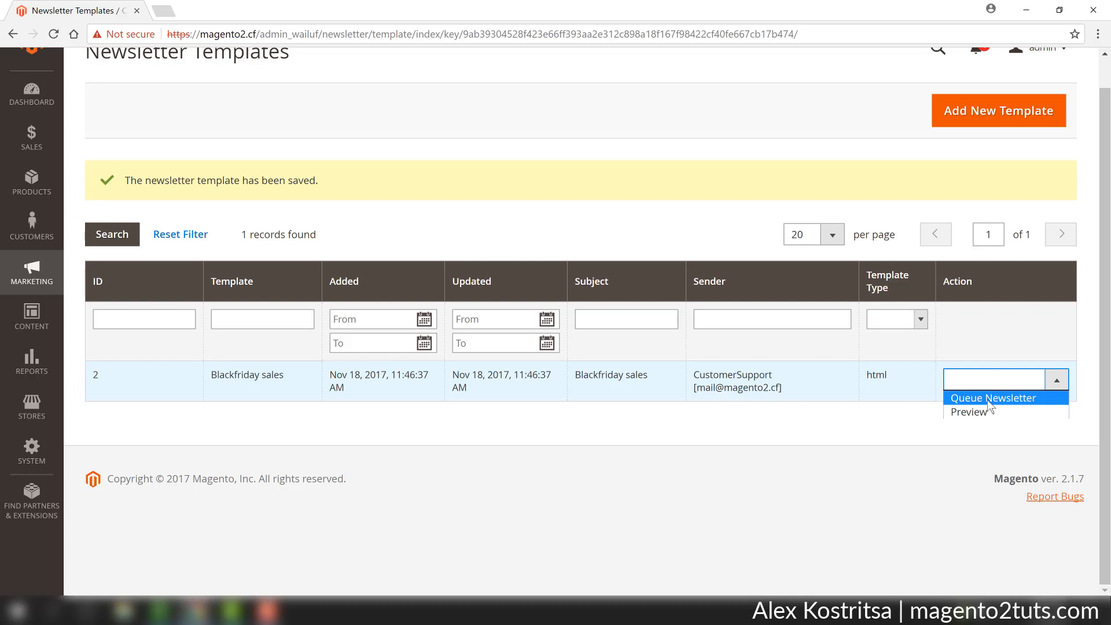
pyautogui.click(987, 399)
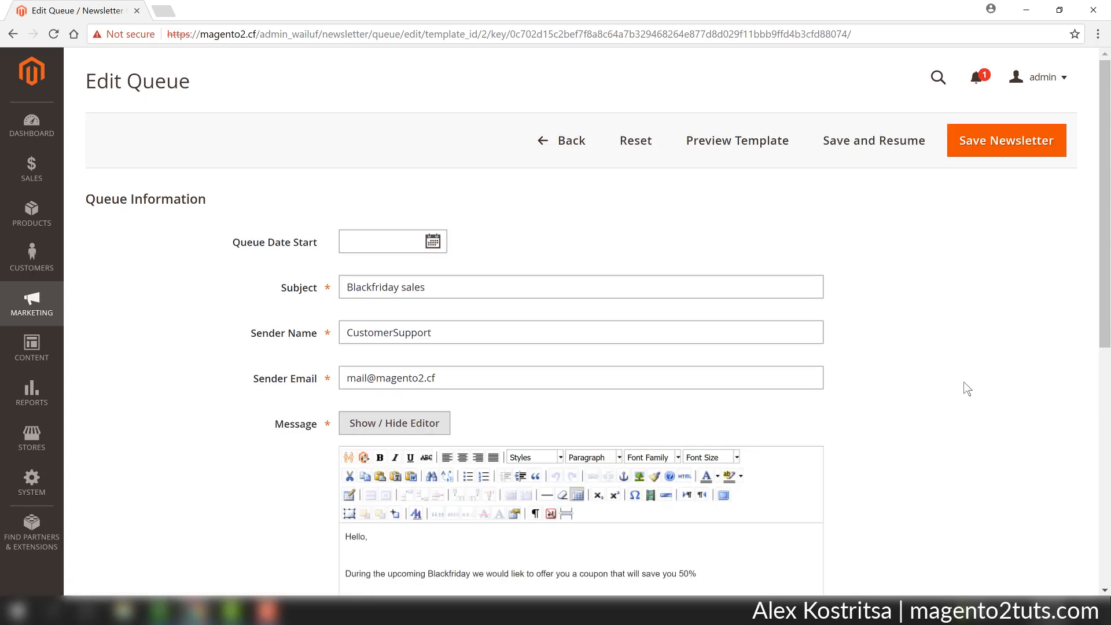
# Set the queue start date to Nov 24, 2017 with the hour at 2 PM.
pyautogui.scroll(-3, 965, 389)
pyautogui.scroll(3, 568, 165)
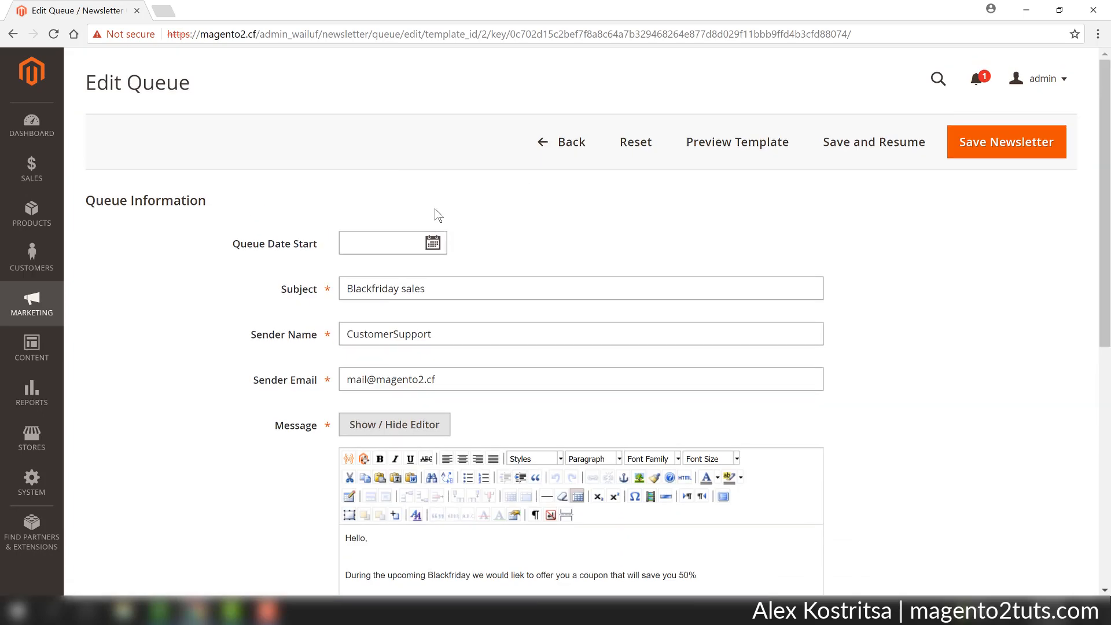
pyautogui.click(432, 243)
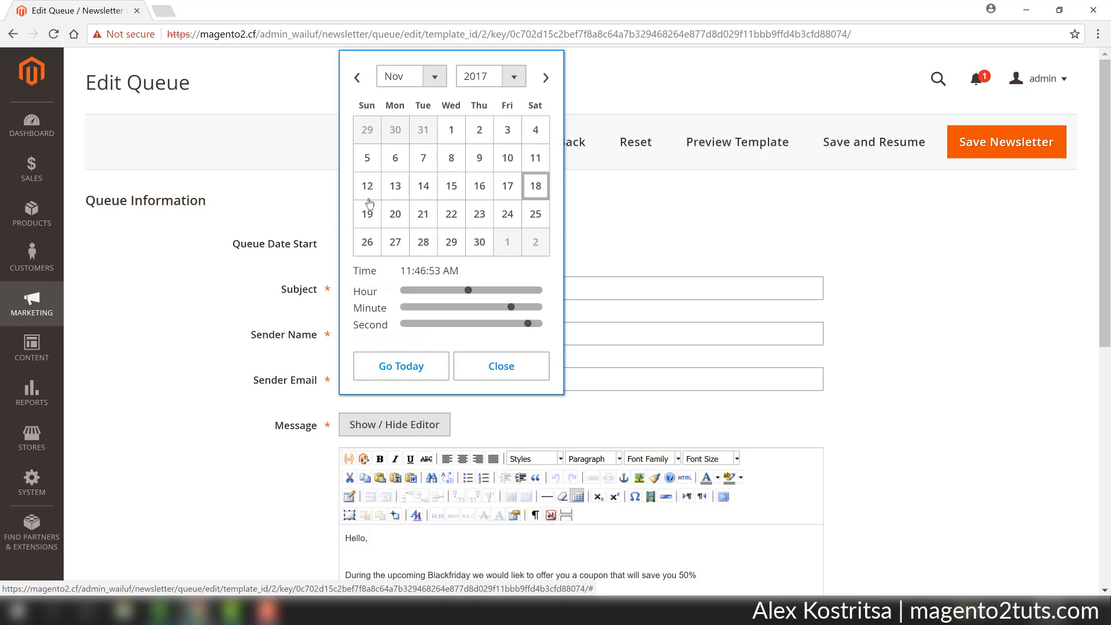
pyautogui.click(508, 219)
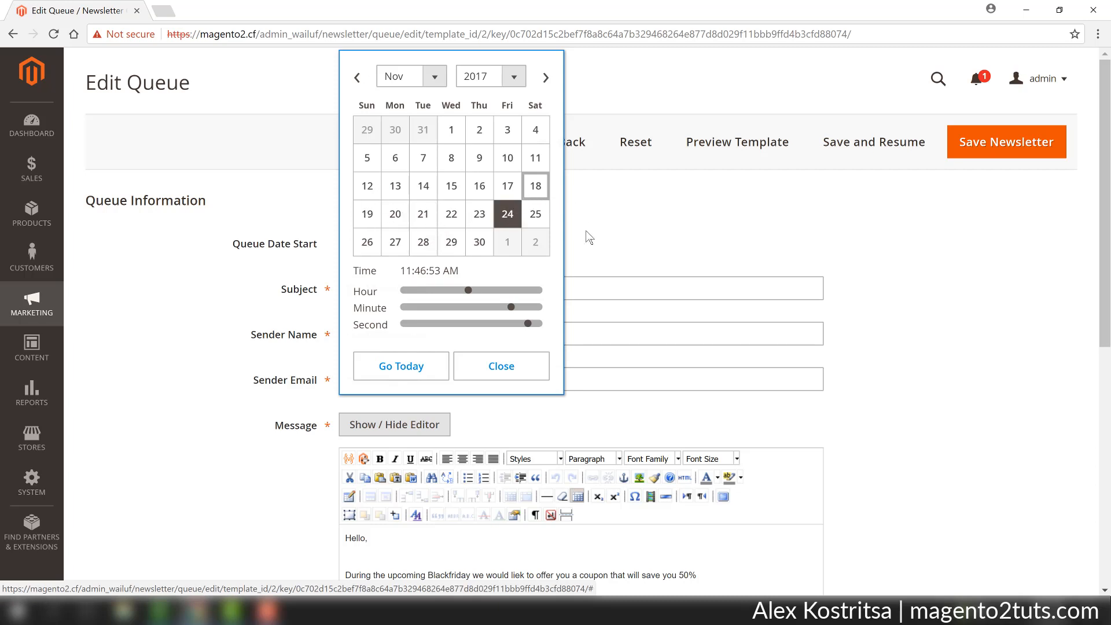
pyautogui.click(487, 290)
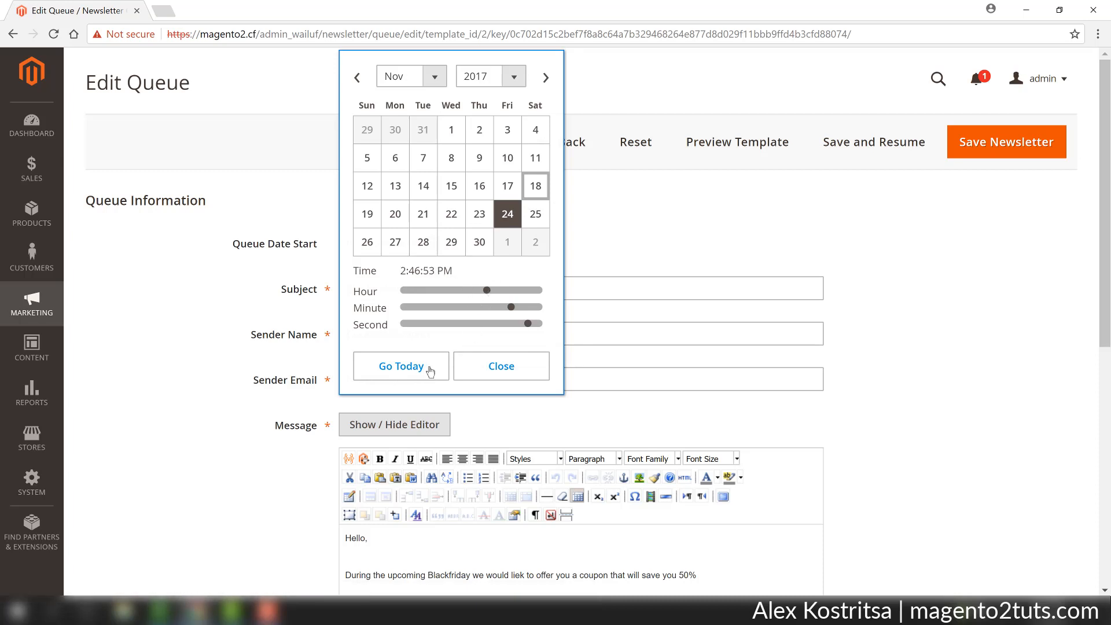
pyautogui.click(487, 378)
pyautogui.scroll(-1, 804, 422)
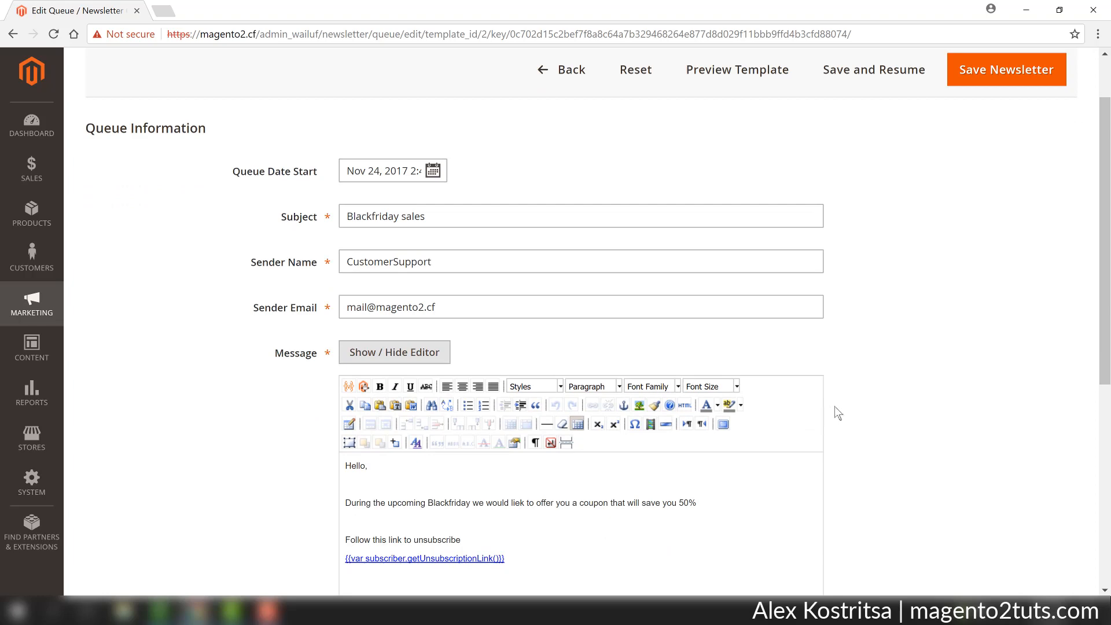
pyautogui.scroll(-5, 855, 412)
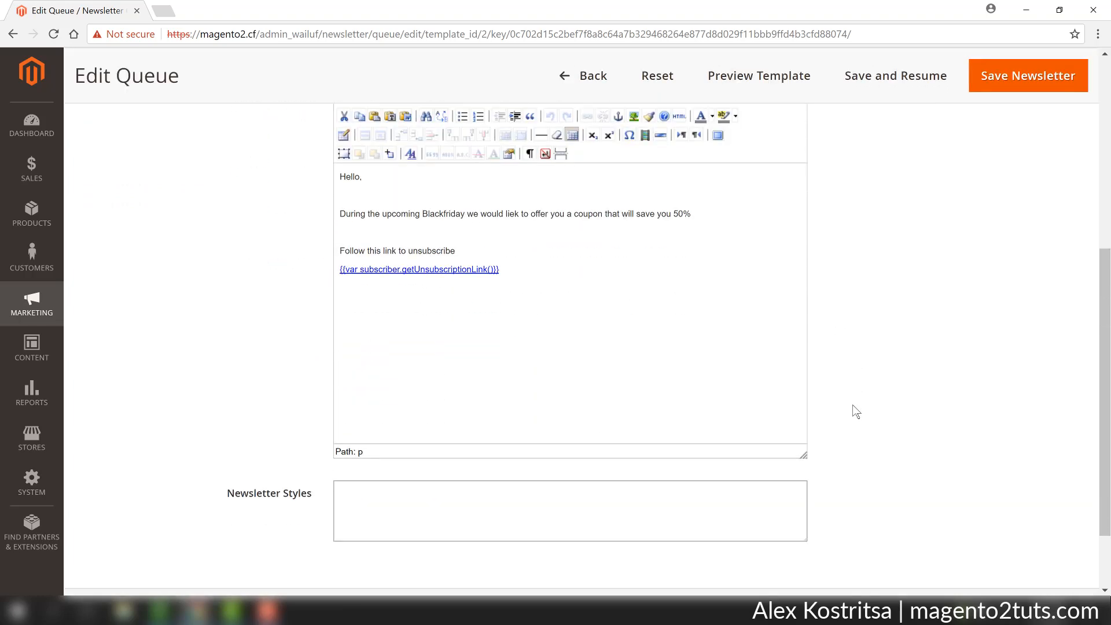
# Save the newsletter to the sending queue.
pyautogui.scroll(6, 855, 412)
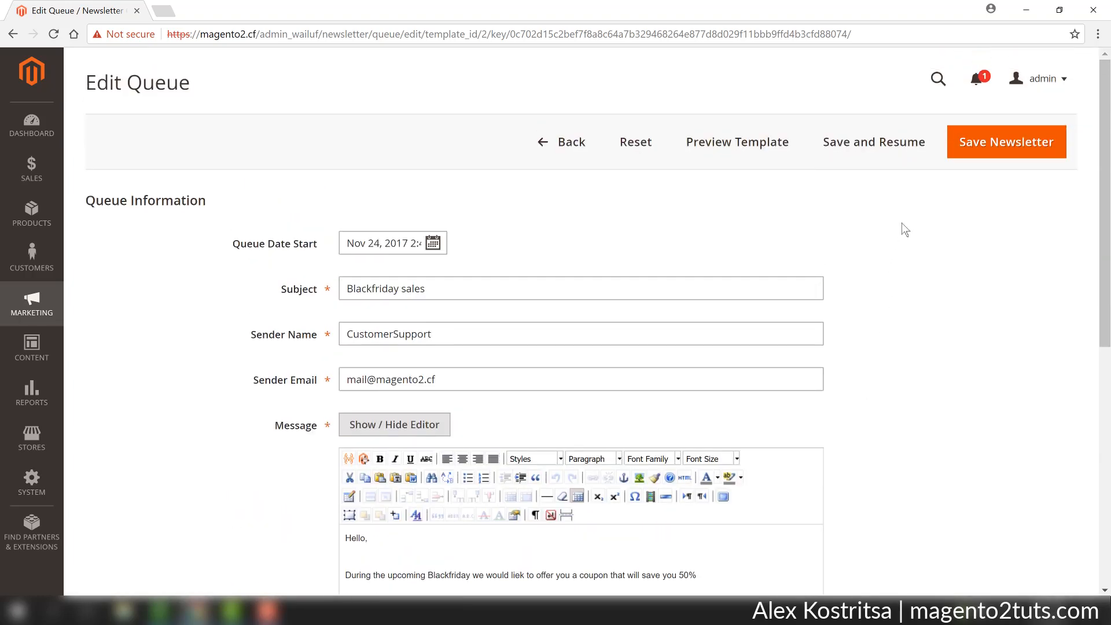
pyautogui.click(989, 149)
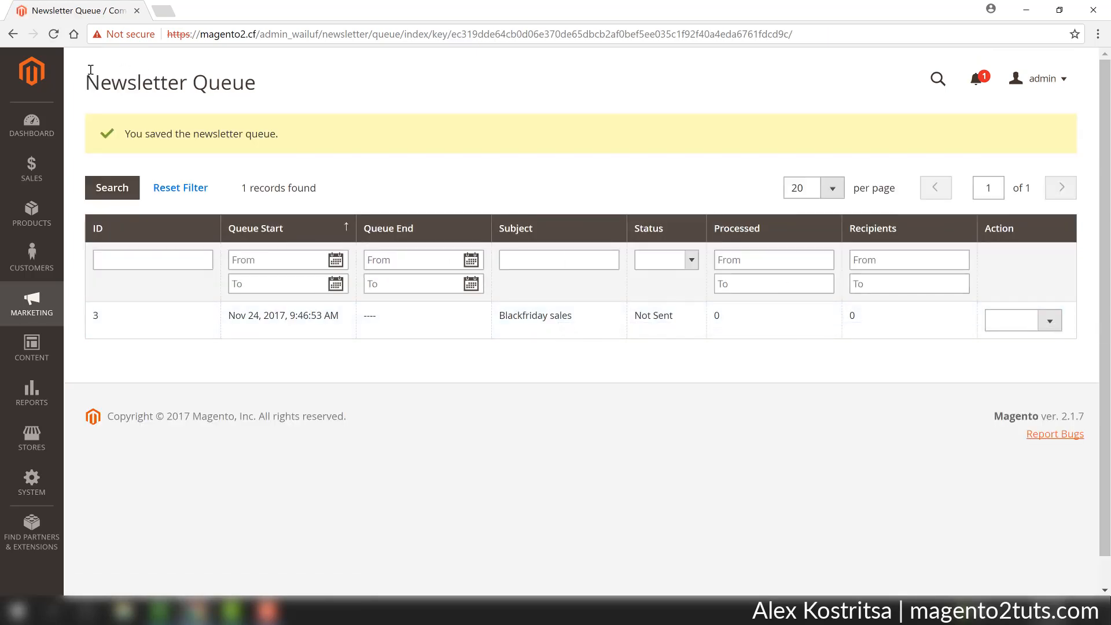
pyautogui.moveTo(102, 82); pyautogui.dragTo(255, 82)
pyautogui.click(177, 83)
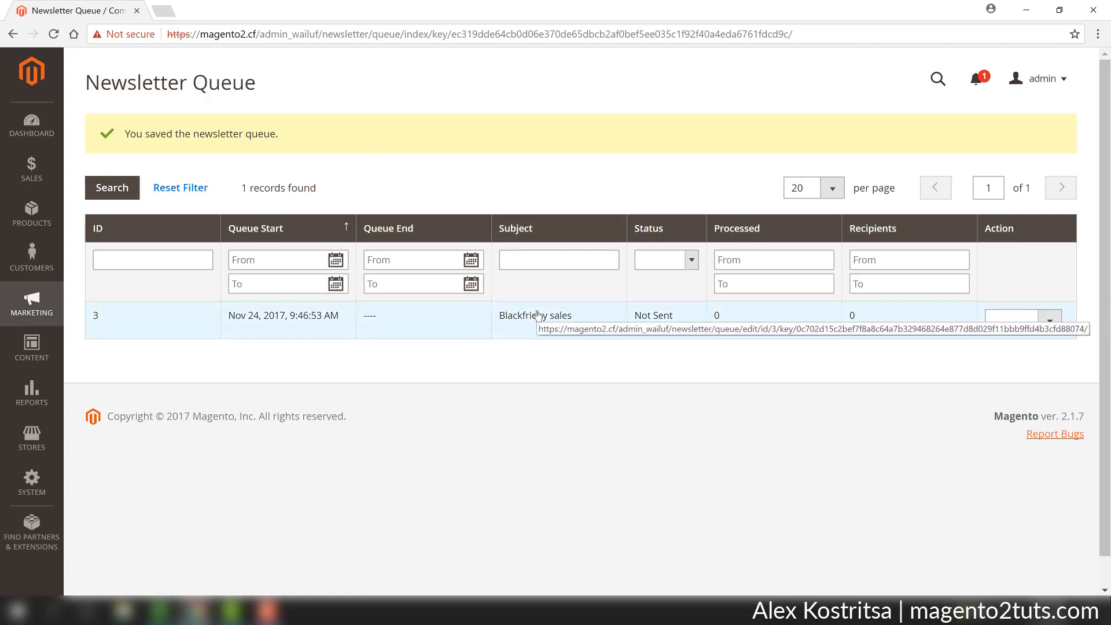
# Open the Newsletter Problem Reports to check for sending problems.
pyautogui.click(33, 308)
pyautogui.click(156, 379)
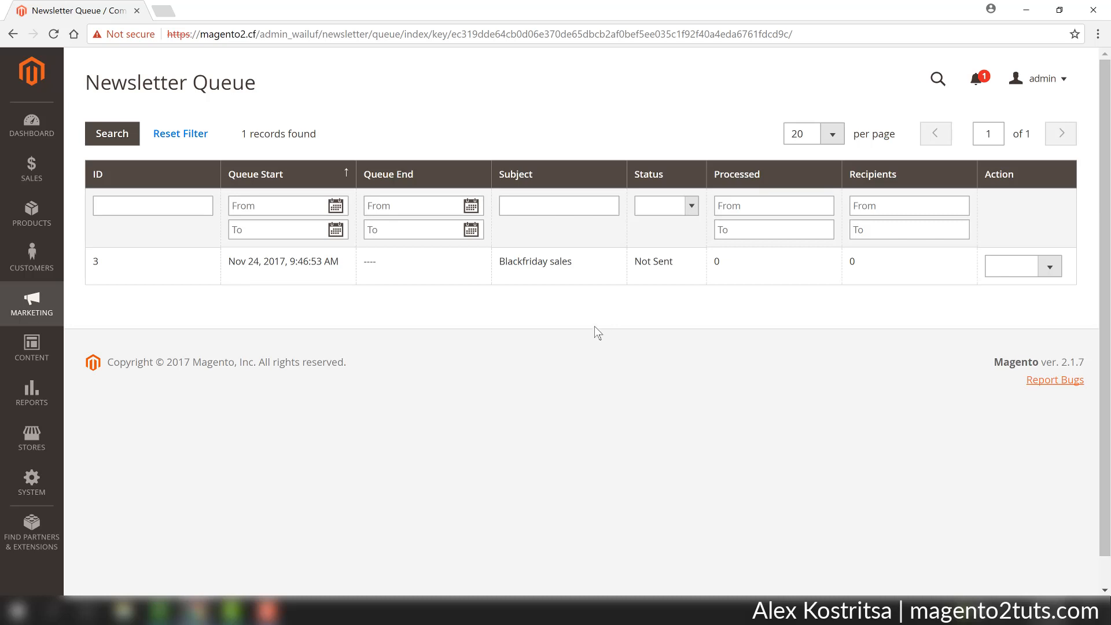
pyautogui.click(40, 391)
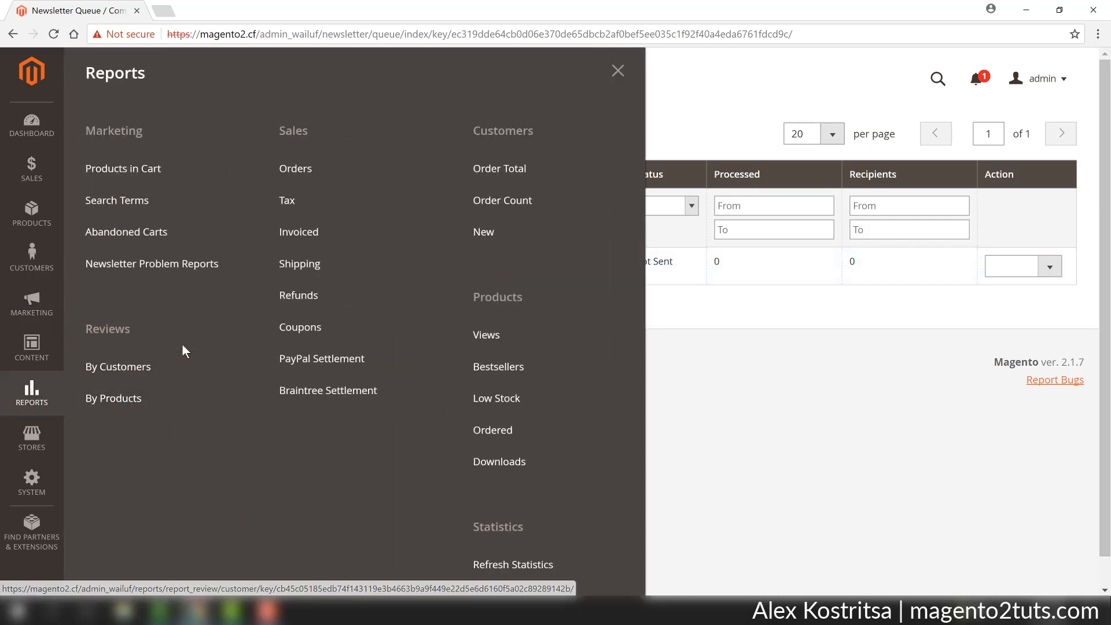
pyautogui.click(131, 265)
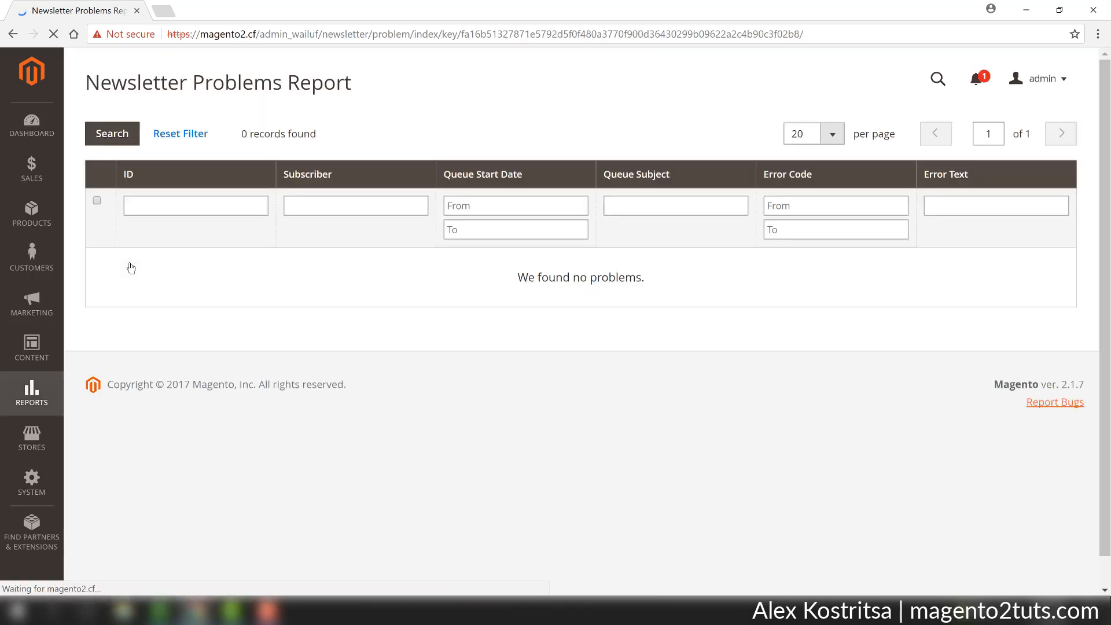